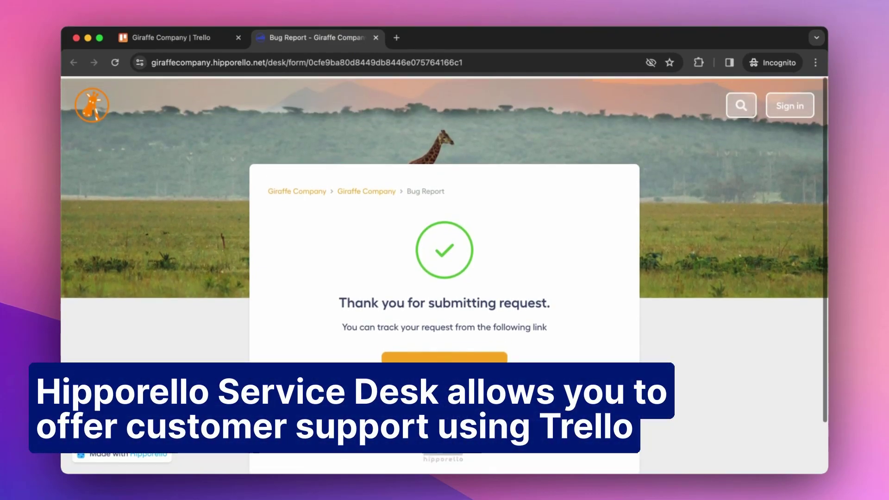
# Switch from the portal confirmation page to the Giraffe Company Trello board tab.
pyautogui.scroll(-1, 445, 278)
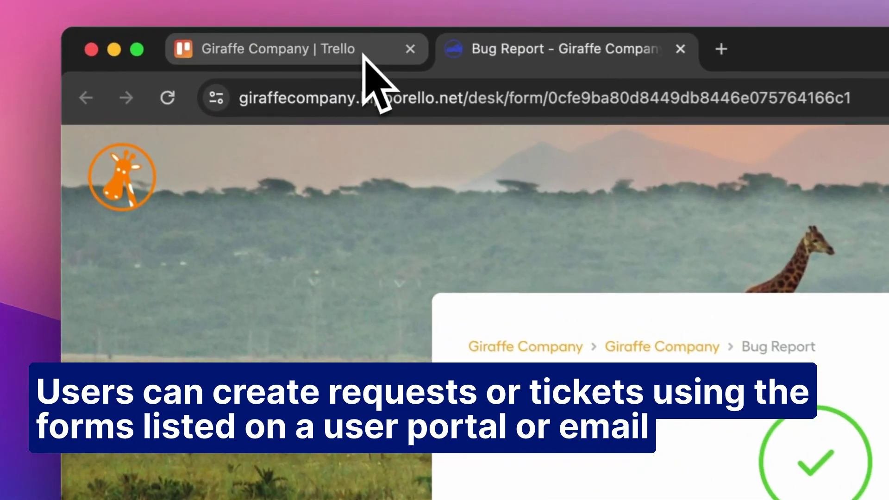
pyautogui.click(363, 55)
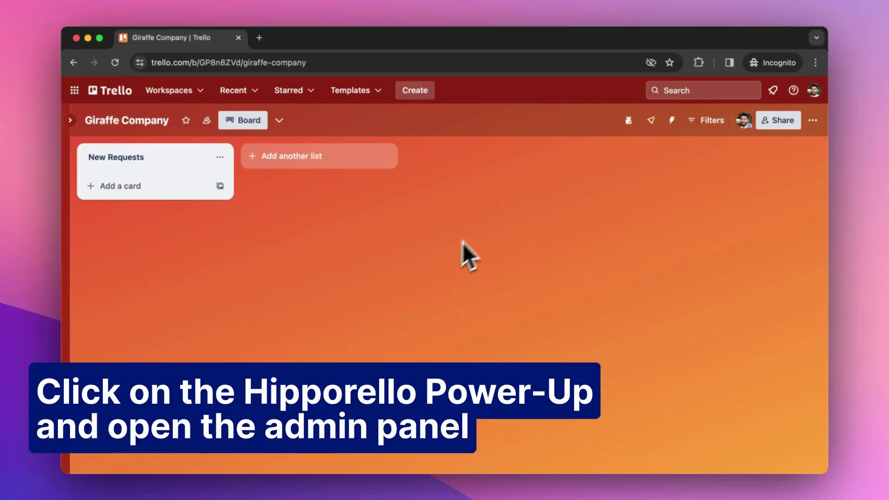
# Open Hipporello Admin from the board's Power-Up menu to see its Forms list.
pyautogui.click(628, 122)
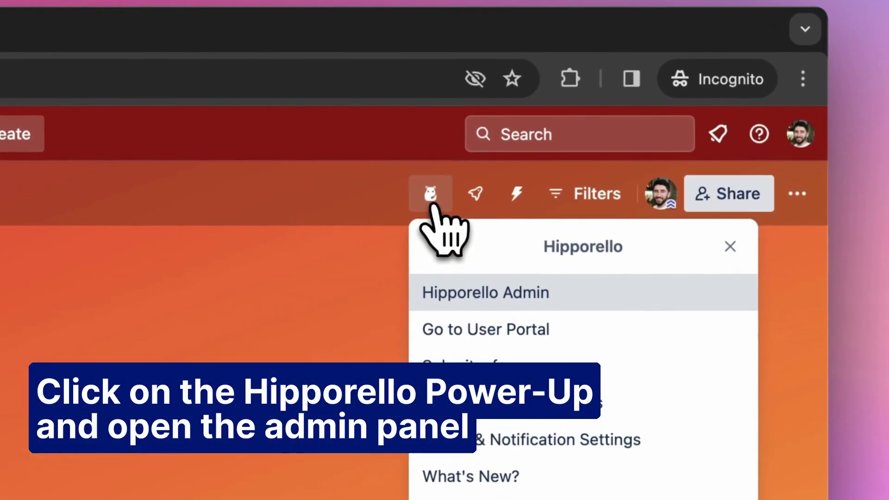
pyautogui.click(568, 302)
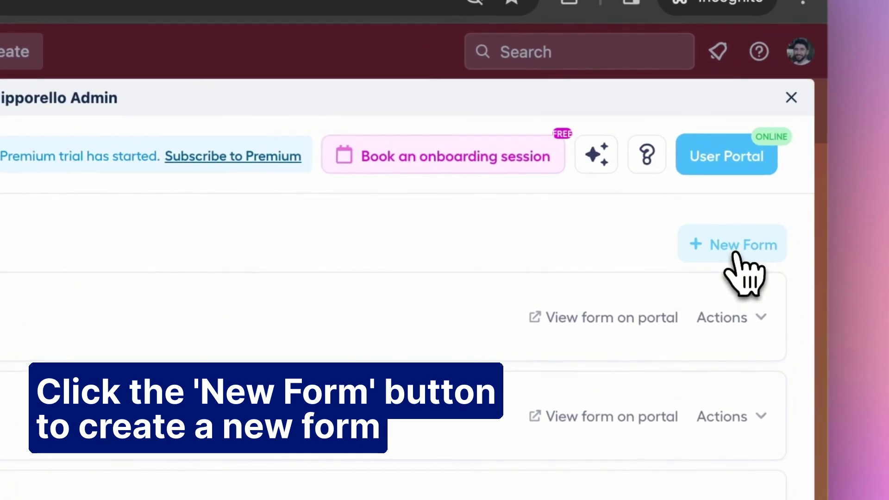
# Start a new form and browse the available templates.
pyautogui.click(781, 189)
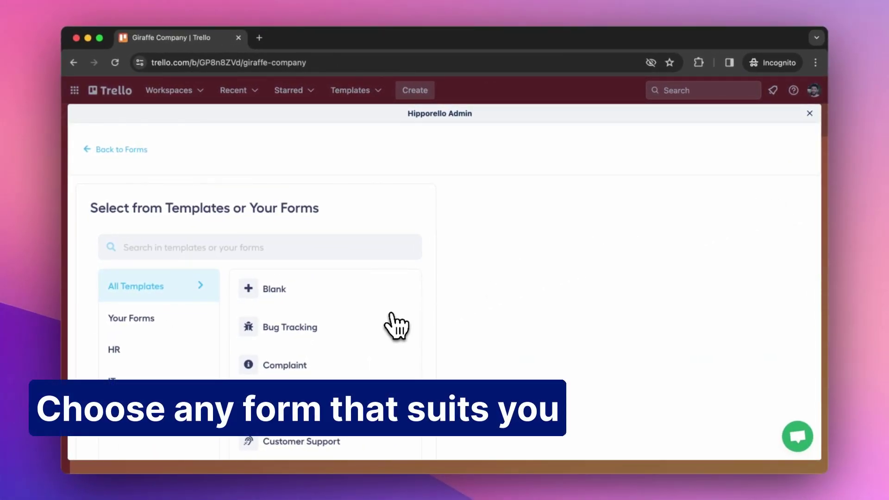
pyautogui.scroll(-3, 395, 324)
pyautogui.scroll(-1, 395, 327)
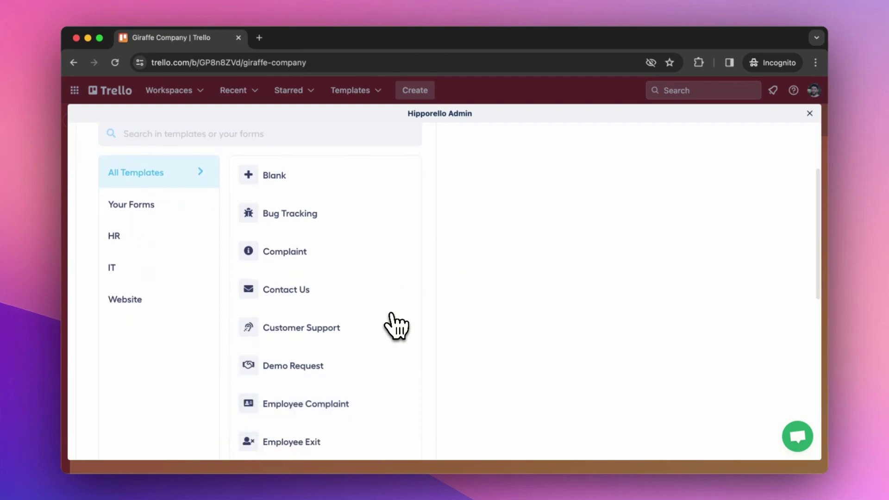
# Select the Bug Tracking template and scroll through its previewed fields.
pyautogui.click(277, 228)
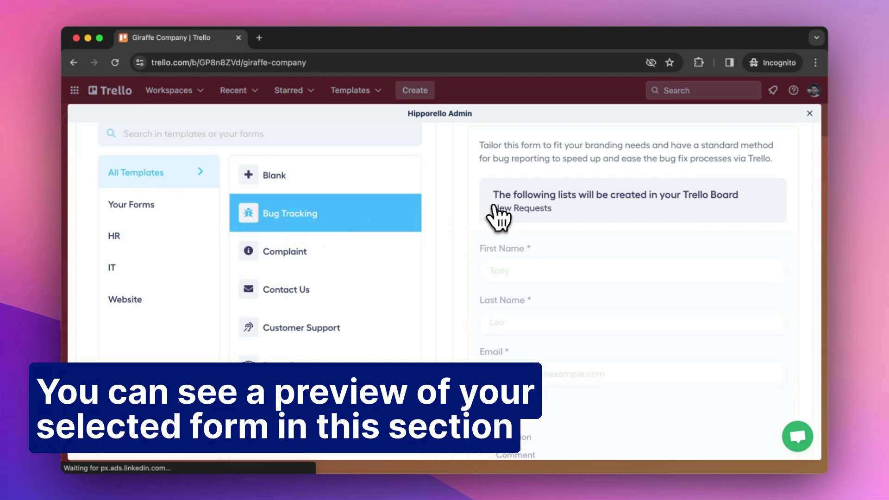
pyautogui.scroll(3, 498, 216)
pyautogui.scroll(-4, 497, 217)
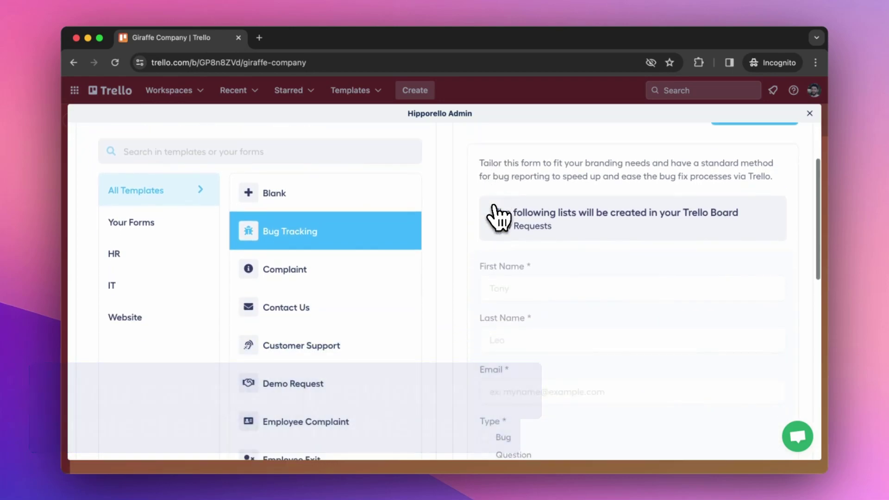
pyautogui.scroll(-6, 498, 217)
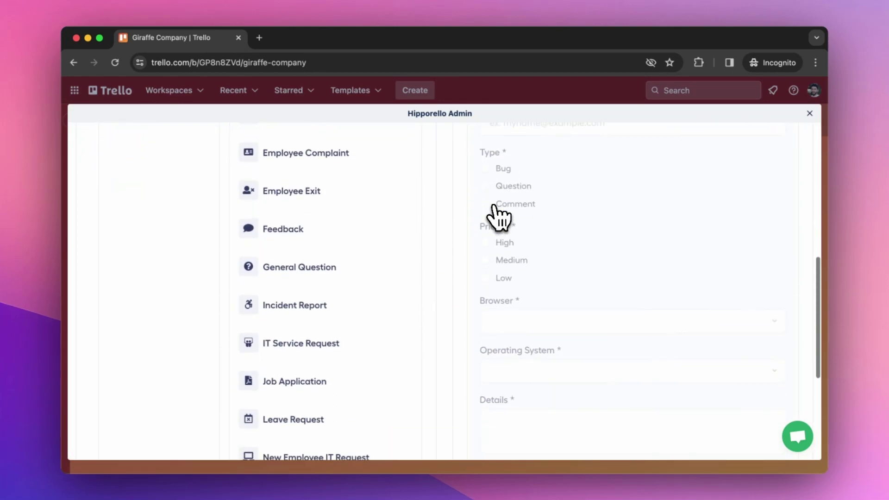
pyautogui.scroll(-4, 498, 217)
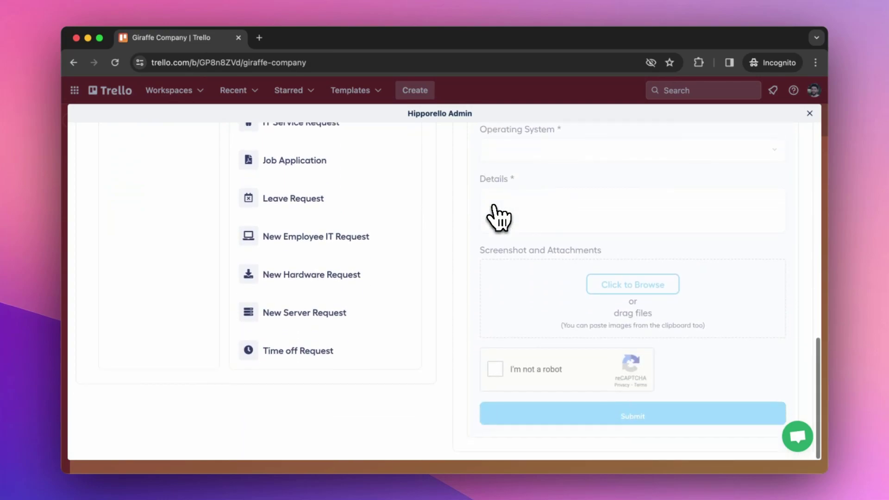
pyautogui.scroll(11, 498, 217)
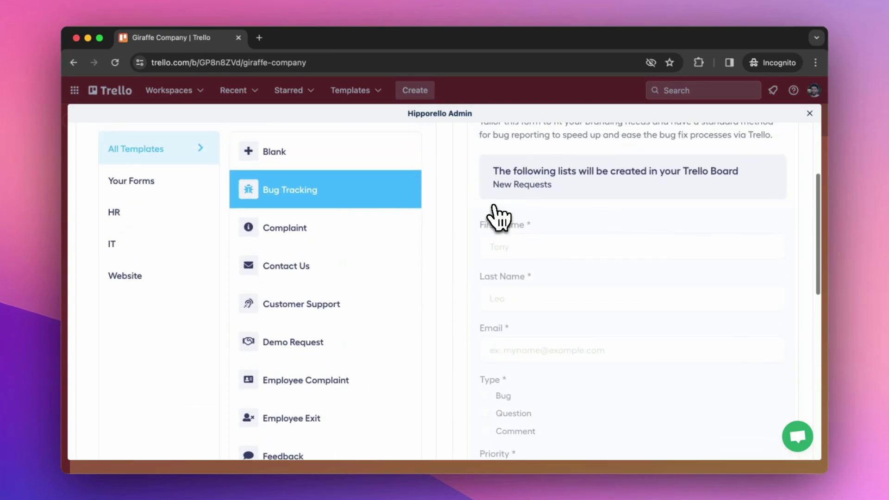
pyautogui.scroll(3, 498, 217)
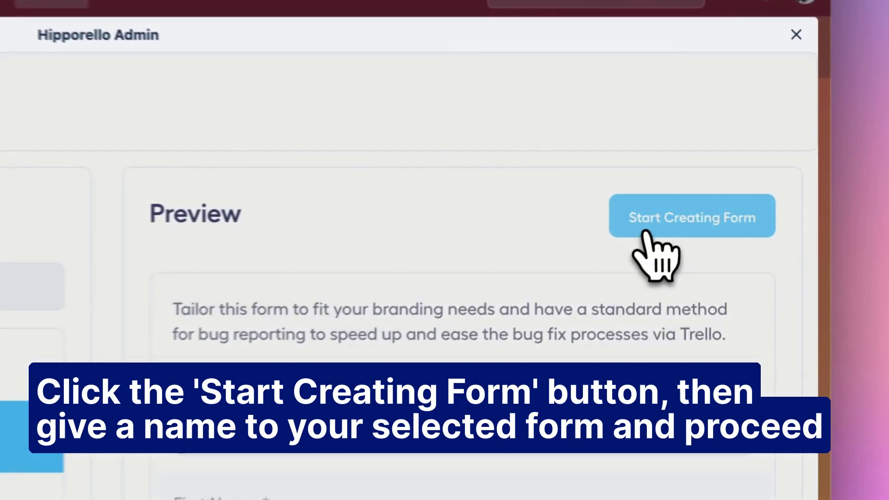
# Create a form named 'Bug Report' from the Bug Tracking template.
pyautogui.click(730, 218)
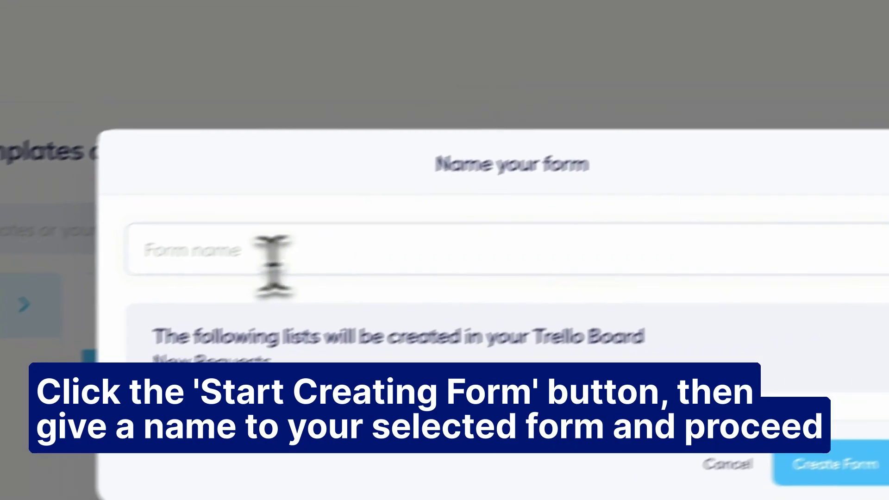
pyautogui.click(368, 268)
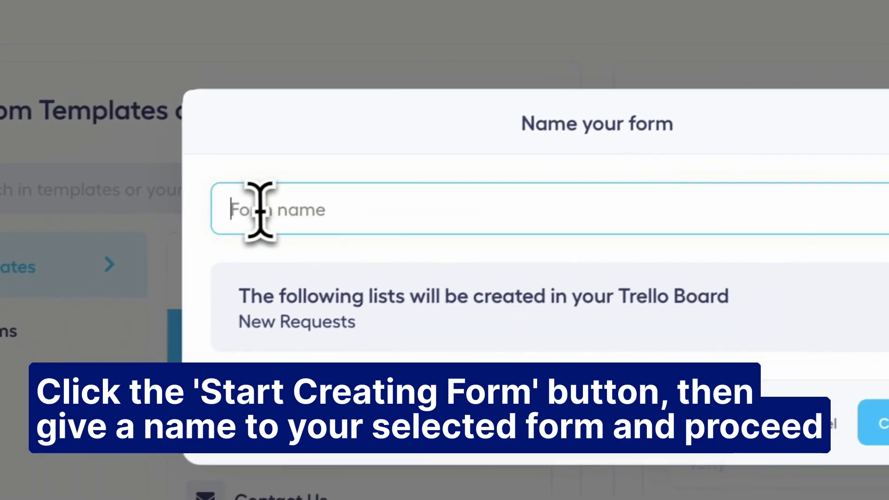
pyautogui.write('Bug Report')
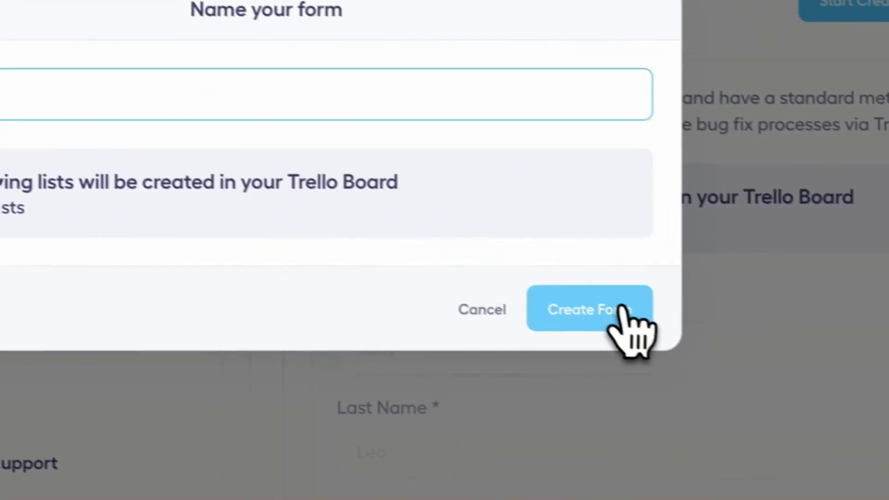
pyautogui.click(888, 434)
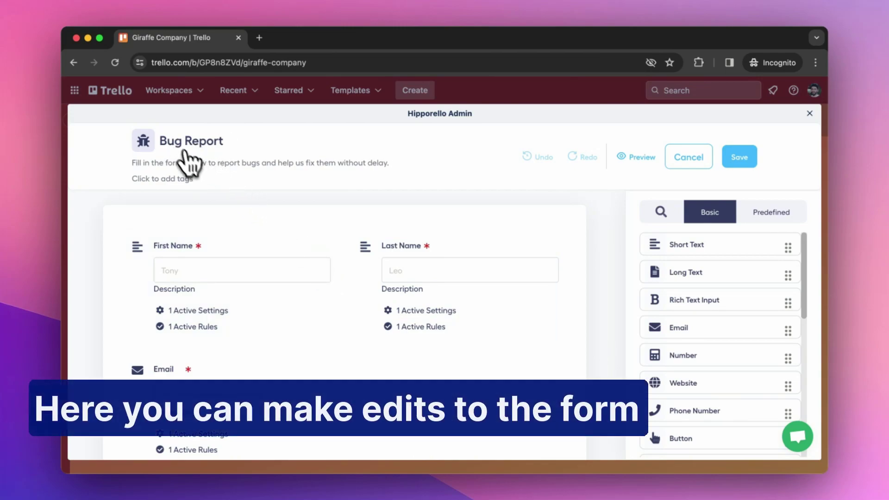
# Make the Send button create its card in the 'New Requests' Trello list.
pyautogui.scroll(-1, 177, 241)
pyautogui.scroll(-15, 174, 264)
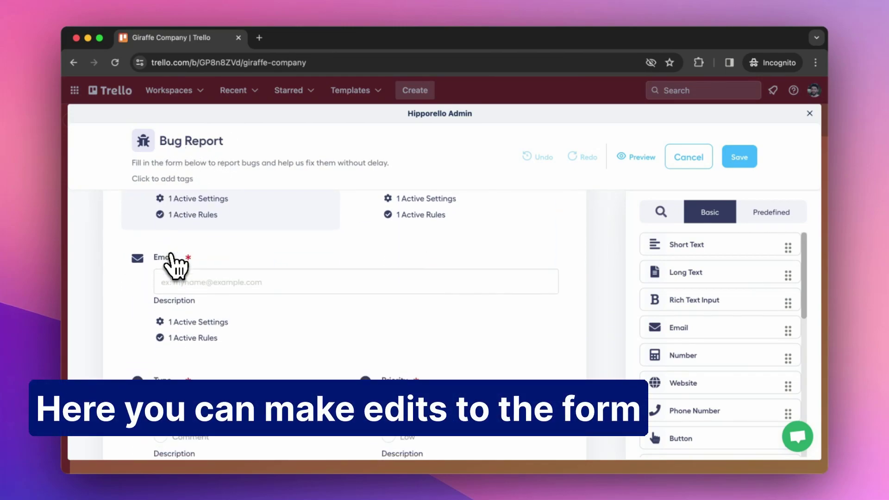
pyautogui.scroll(-10, 173, 264)
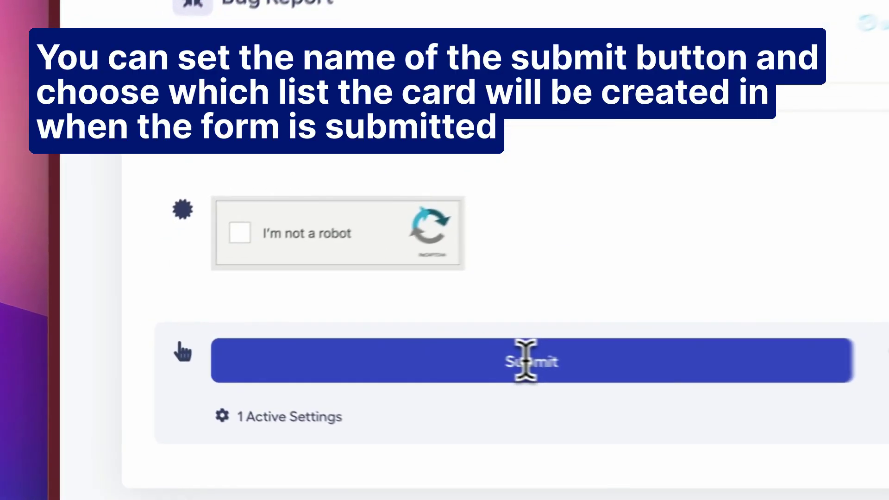
pyautogui.doubleClick(332, 348)
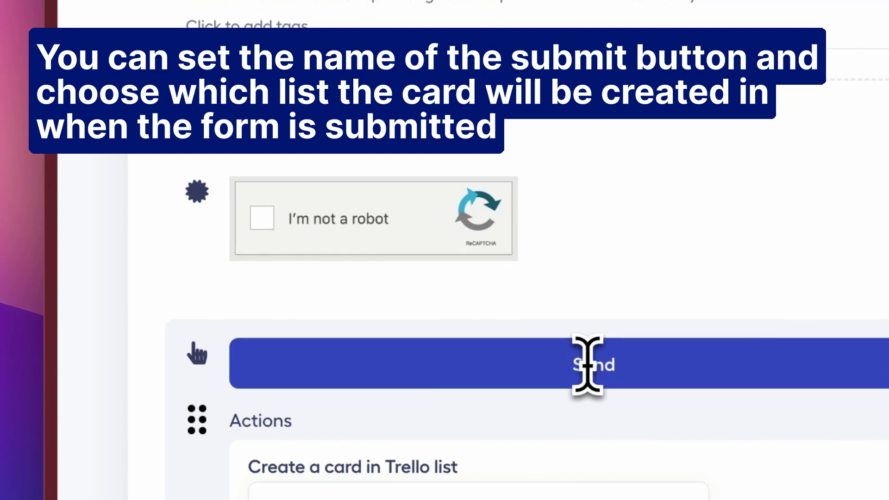
pyautogui.scroll(-6, 587, 365)
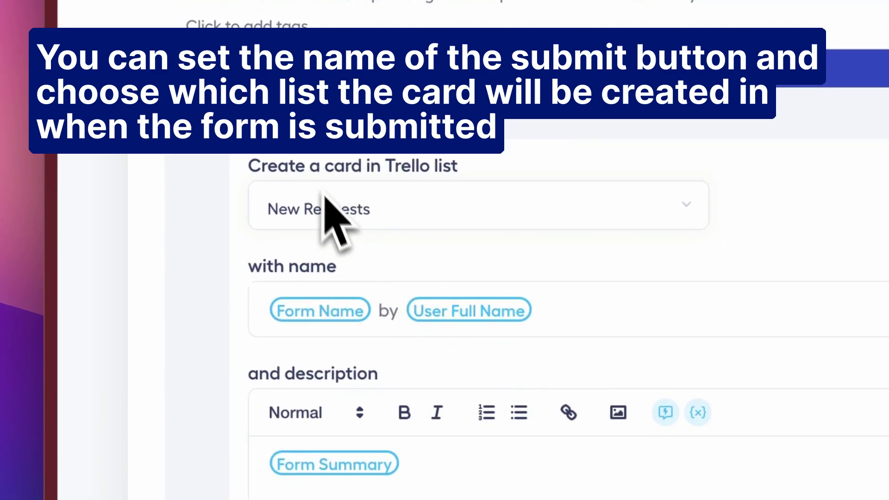
pyautogui.click(358, 211)
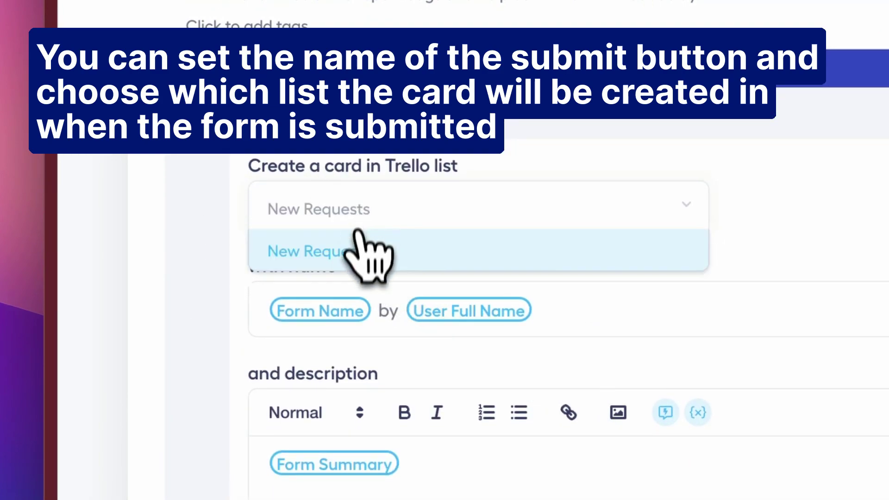
pyautogui.click(355, 261)
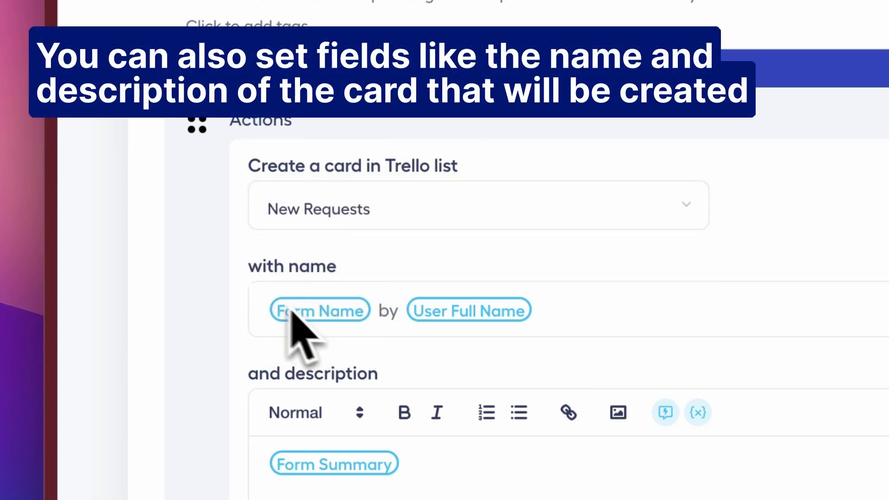
pyautogui.scroll(-2, 323, 294)
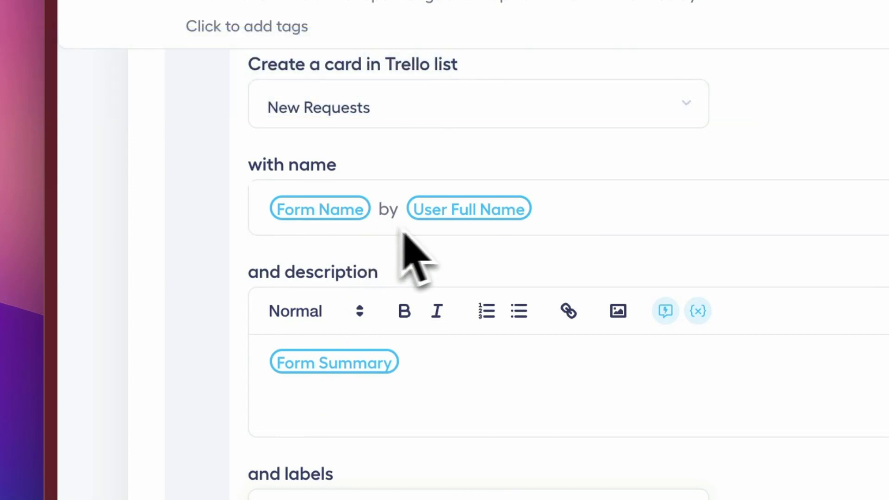
pyautogui.scroll(-5, 648, 187)
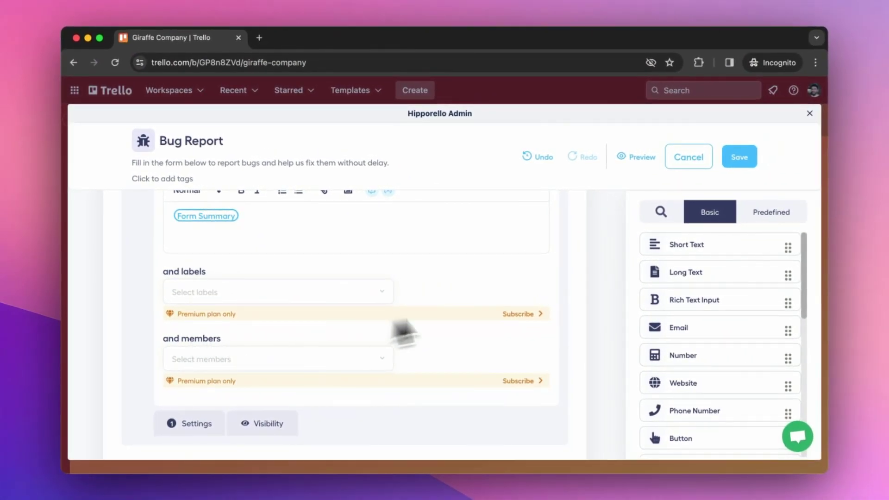
pyautogui.click(746, 167)
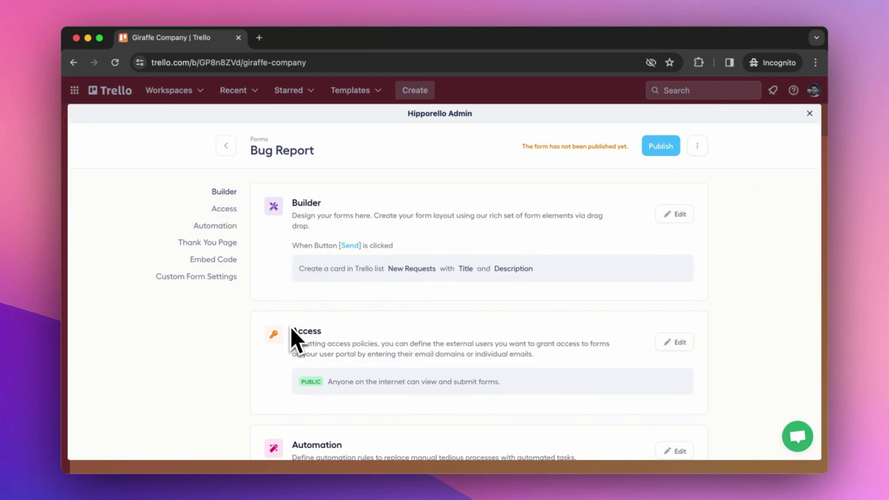
pyautogui.scroll(-2, 291, 329)
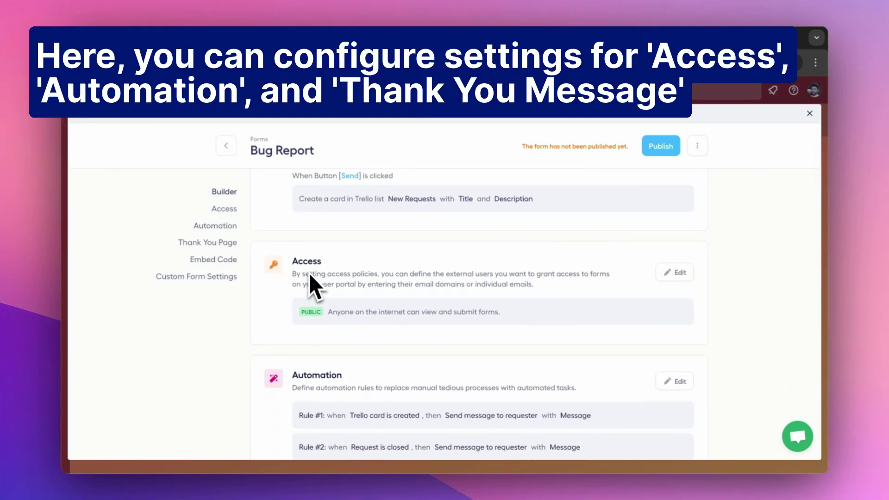
pyautogui.scroll(-3, 310, 274)
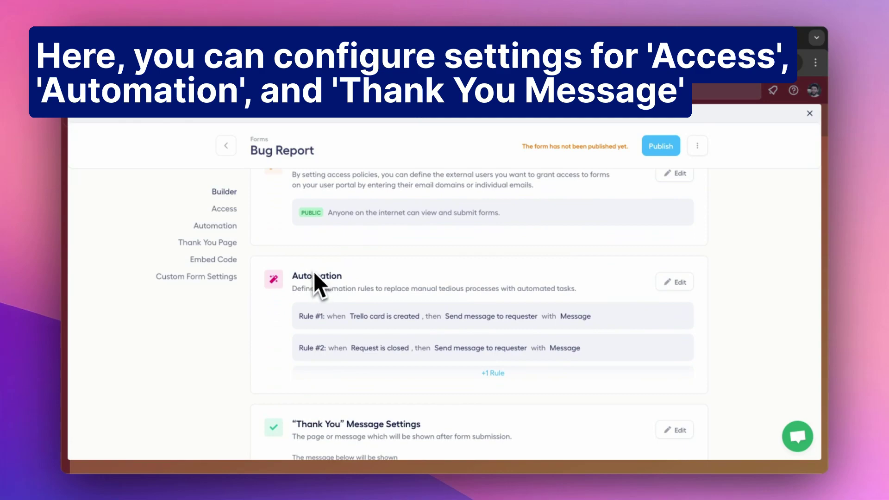
pyautogui.scroll(-3, 315, 273)
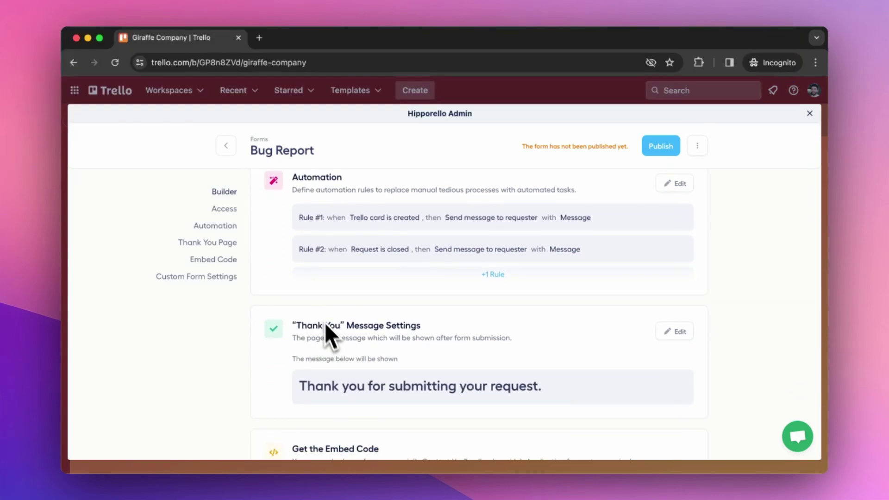
pyautogui.scroll(-2, 312, 306)
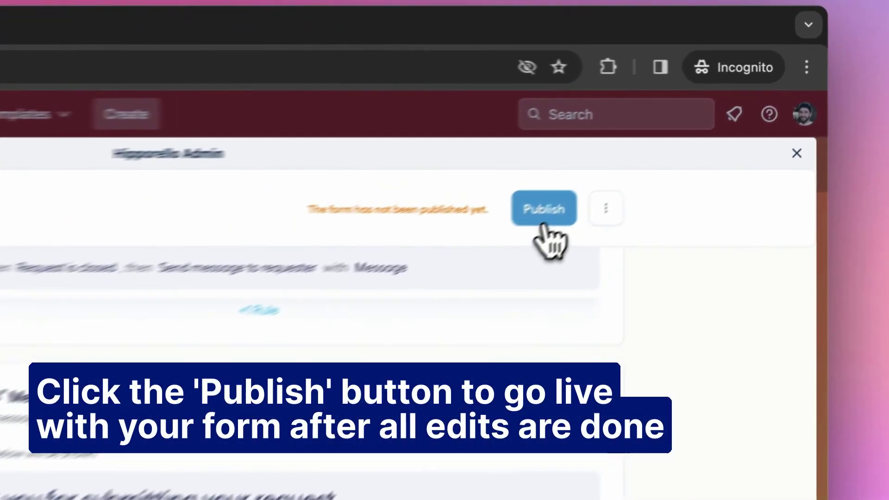
# Publish the Bug Report form.
pyautogui.click(662, 147)
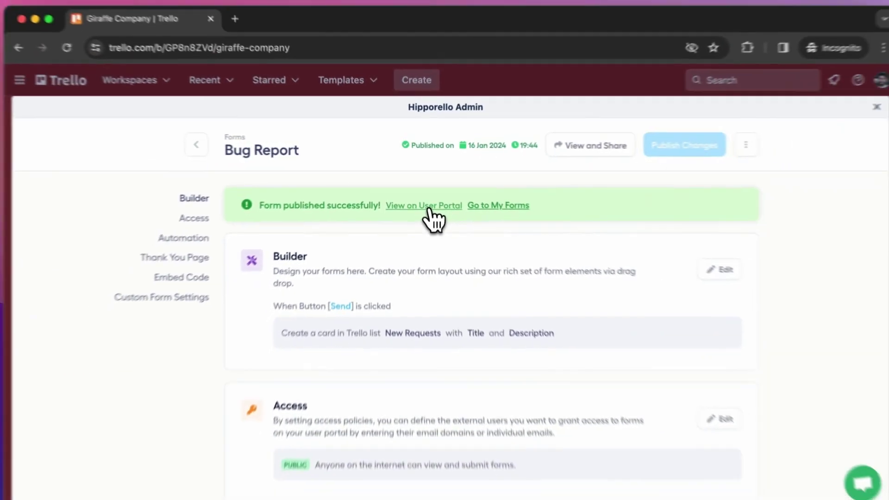
# Open the form in the user portal and enter the requester's first name, last name and e-mail.
pyautogui.click(443, 249)
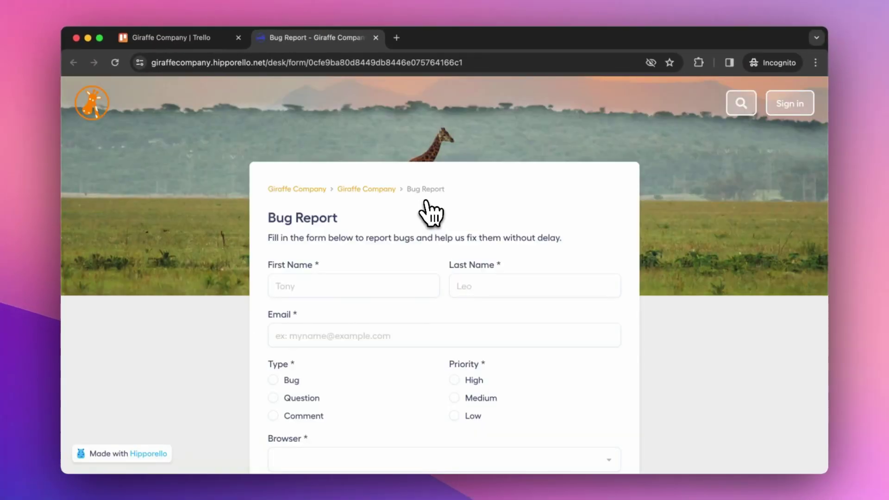
pyautogui.click(336, 284)
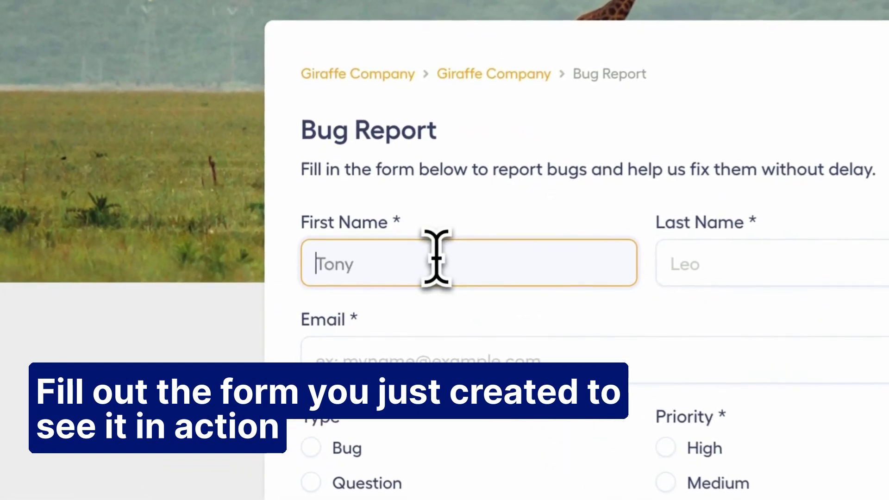
pyautogui.write('John')
pyautogui.press('Tab')
pyautogui.write('D')
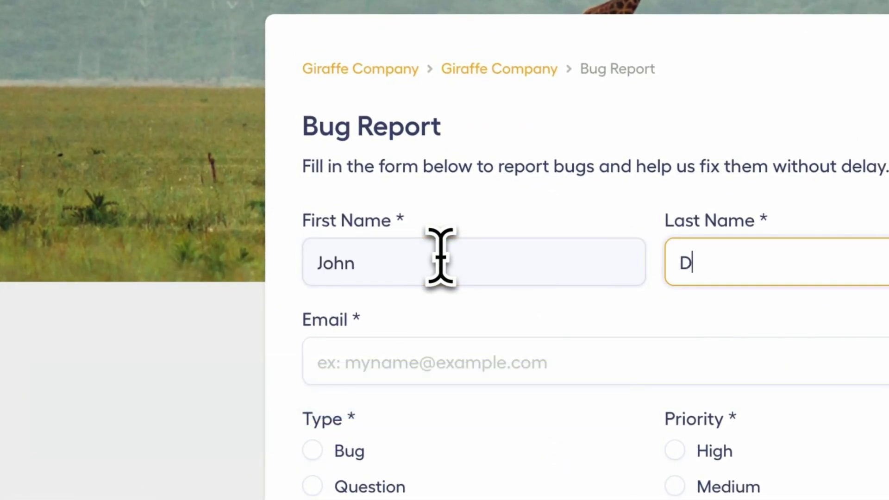
pyautogui.write('oe')
pyautogui.press('Tab')
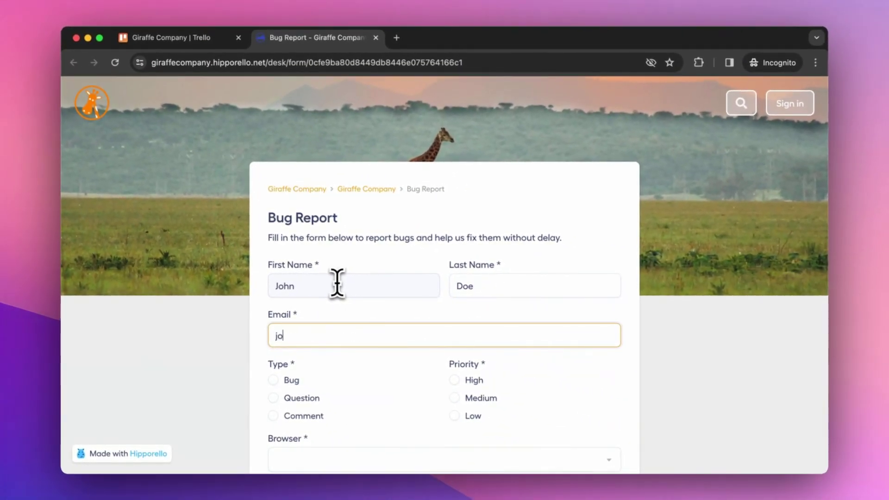
# Set Type to Bug, Priority to High, browser Google Chrome and OS Mac OS X.
pyautogui.scroll(-3, 337, 280)
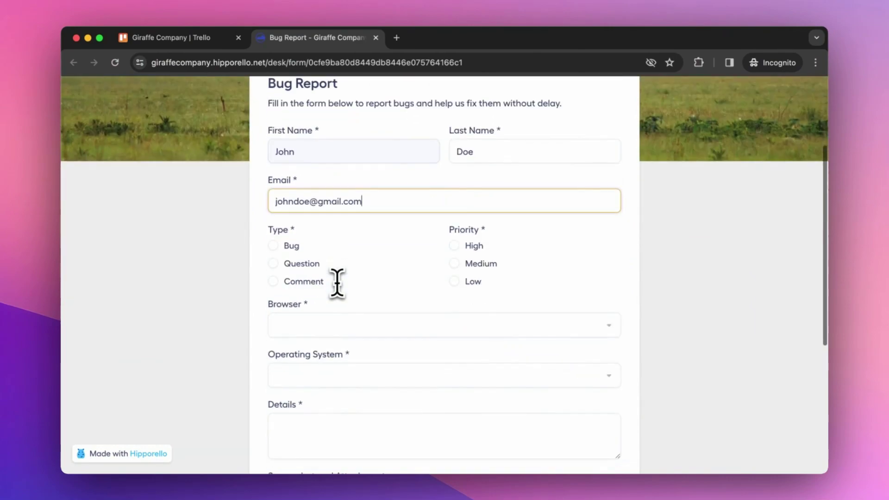
pyautogui.click(277, 244)
pyautogui.click(465, 245)
pyautogui.click(351, 322)
pyautogui.click(337, 333)
pyautogui.click(324, 315)
pyautogui.scroll(-2, 316, 408)
pyautogui.click(316, 408)
# Fill in the bug details, pass the reCAPTCHA and send the report.
pyautogui.scroll(-3, 312, 416)
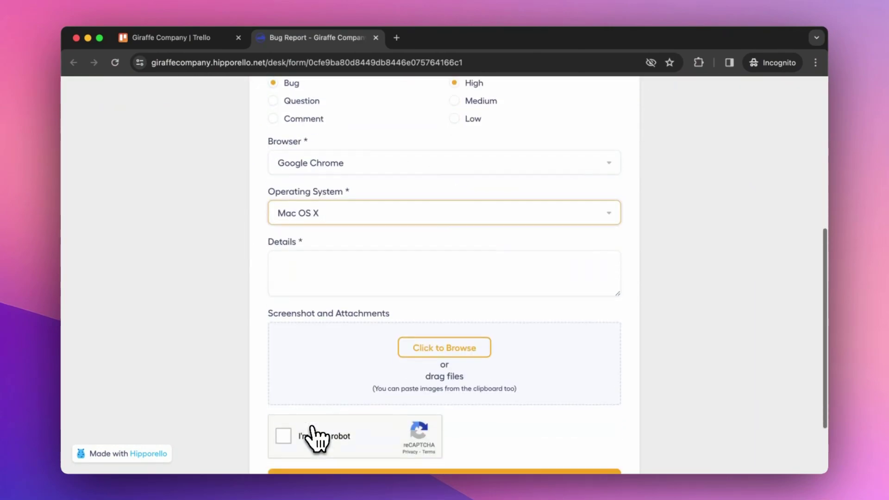
pyautogui.click(317, 279)
pyautogui.scroll(-2, 317, 279)
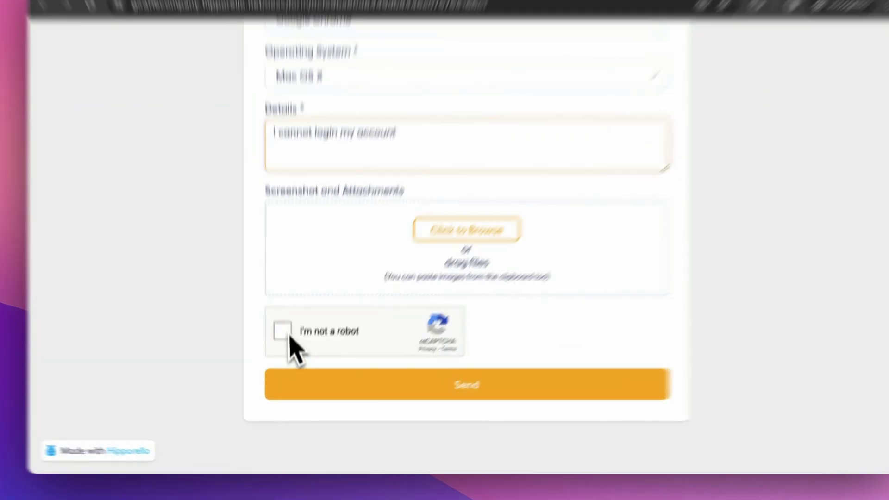
pyautogui.click(286, 349)
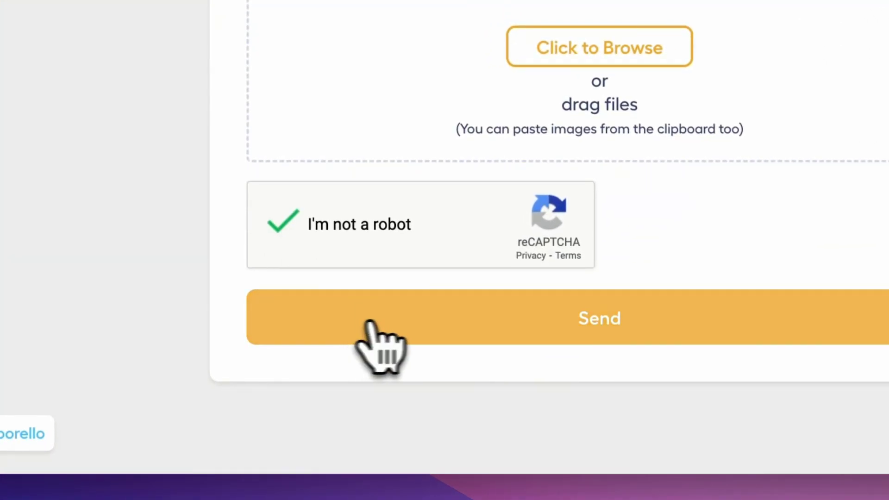
pyautogui.click(610, 334)
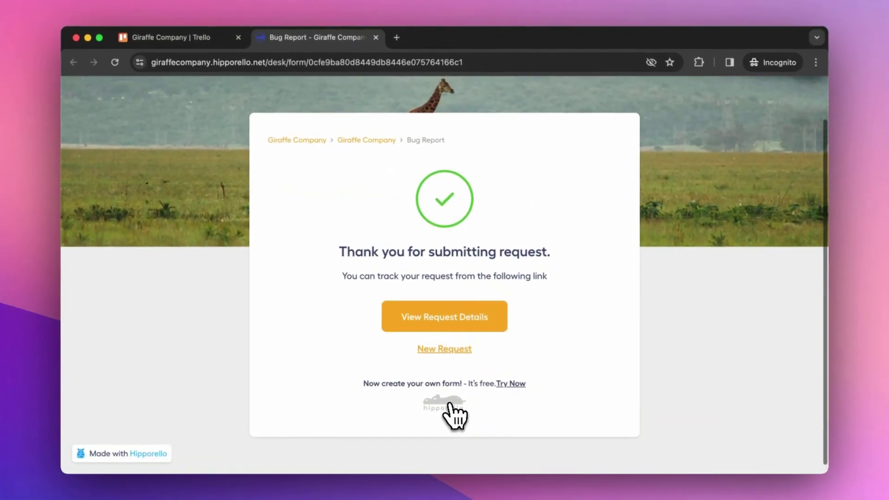
pyautogui.scroll(2, 450, 407)
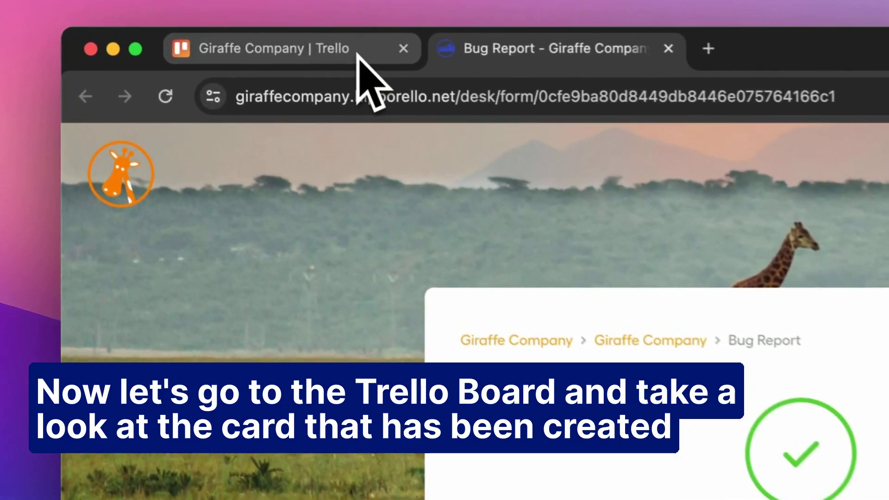
# Switch back to the Giraffe Company Trello board tab.
pyautogui.click(214, 39)
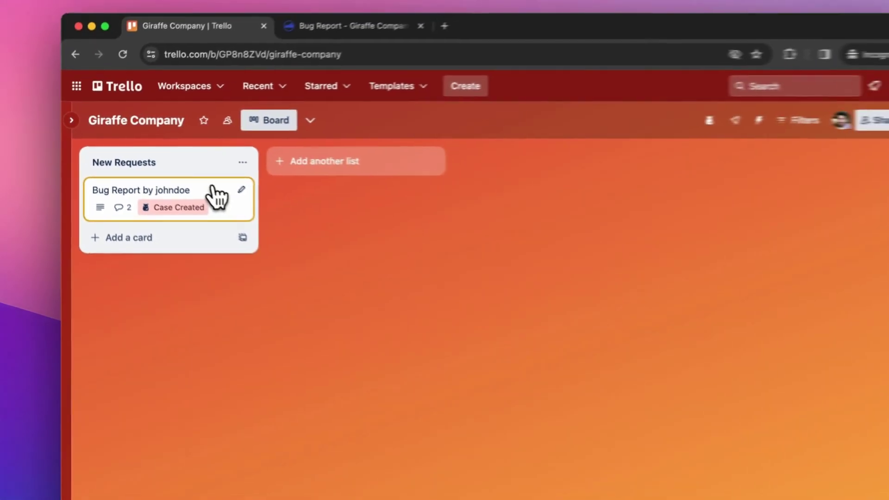
# Open the Bug Report card in New Requests and scroll through its description and Case-5 details.
pyautogui.click(320, 257)
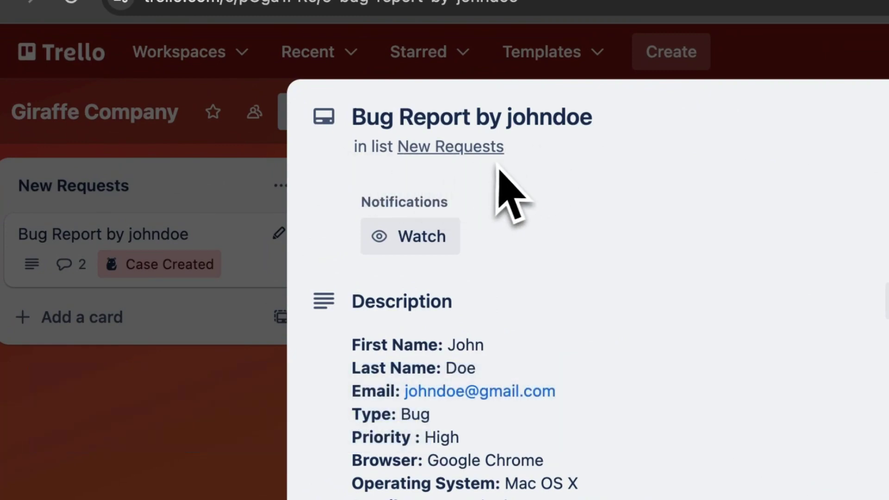
pyautogui.scroll(-3, 499, 170)
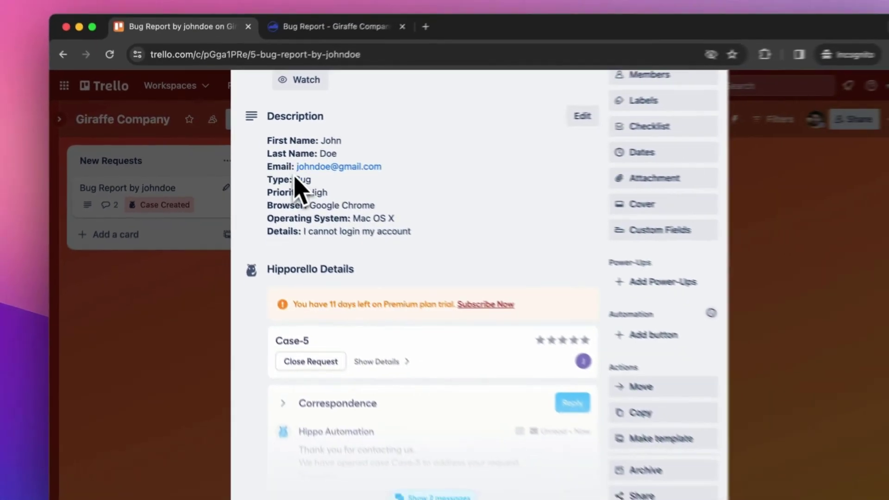
pyautogui.scroll(-3, 401, 217)
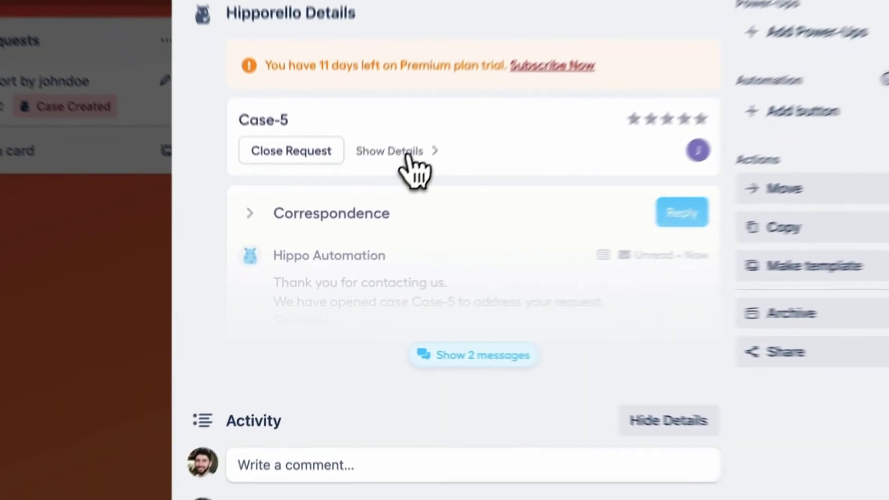
# Expand the Case-5 box to show the submitted form details.
pyautogui.click(361, 225)
pyautogui.scroll(-8, 348, 301)
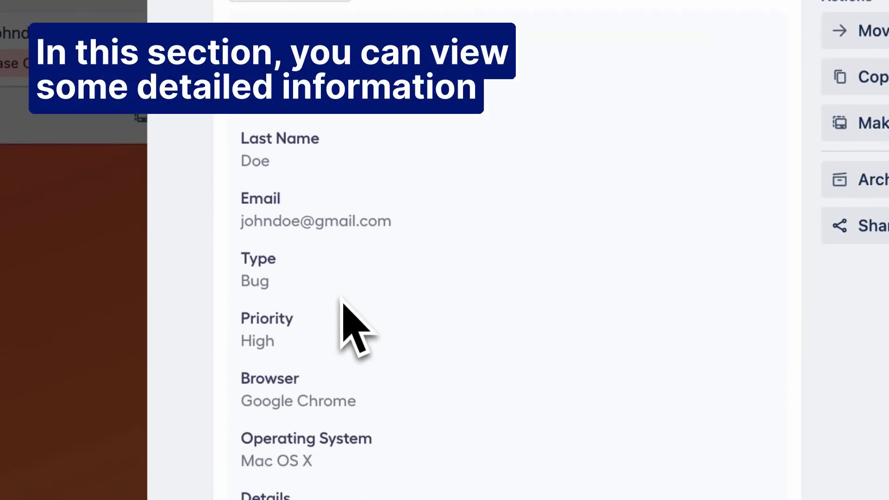
pyautogui.scroll(-4, 347, 310)
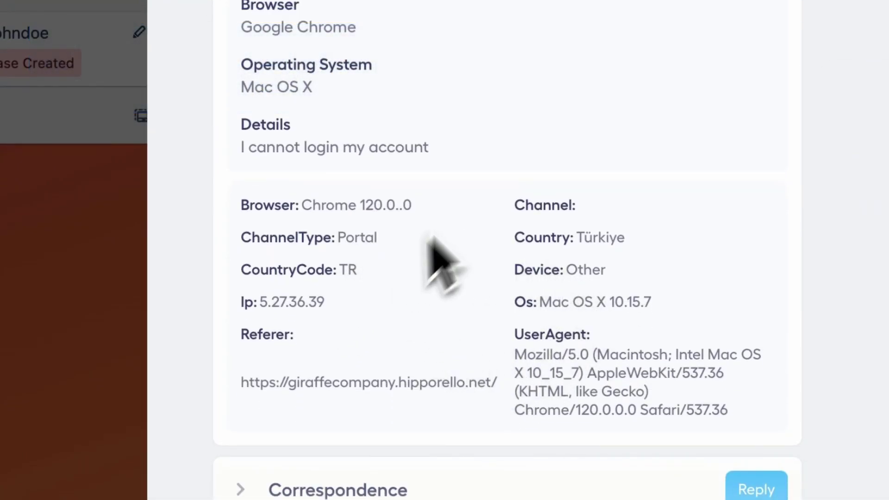
pyautogui.scroll(-7, 384, 257)
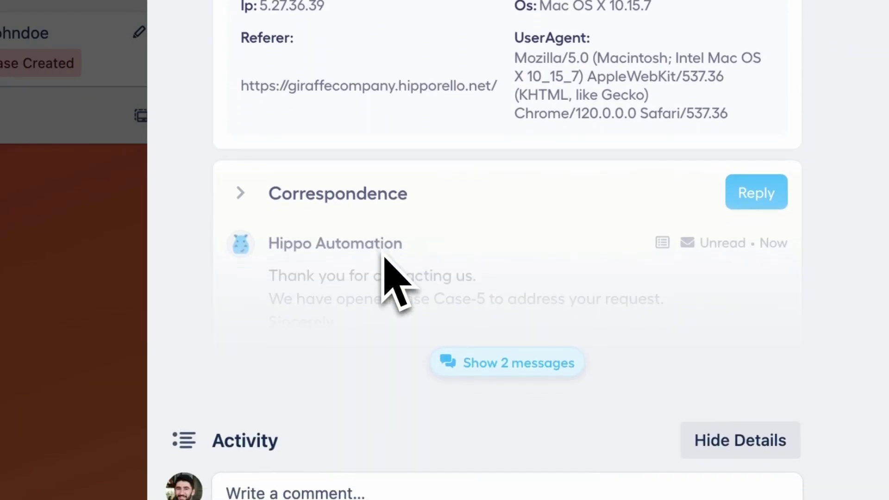
# Show the 2 correspondence messages, including Hippo Automation's Case-5 confirmation.
pyautogui.click(501, 366)
pyautogui.scroll(-7, 505, 384)
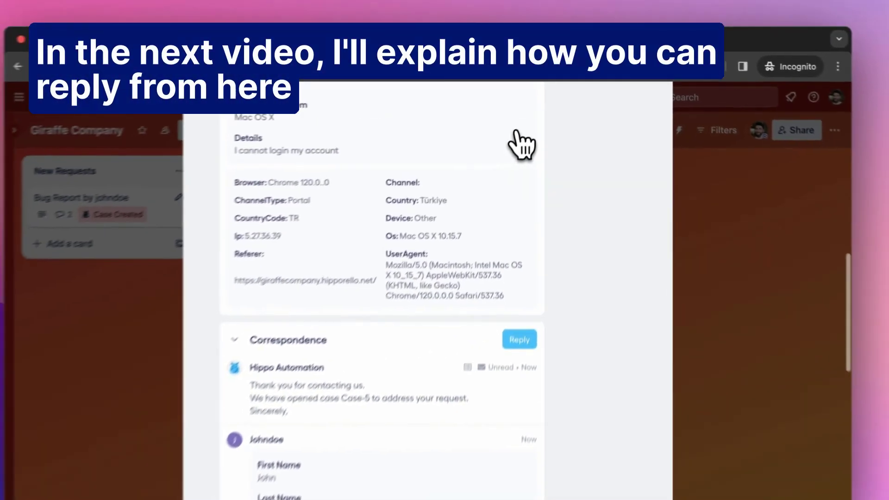
pyautogui.scroll(10, 528, 134)
pyautogui.scroll(6, 528, 135)
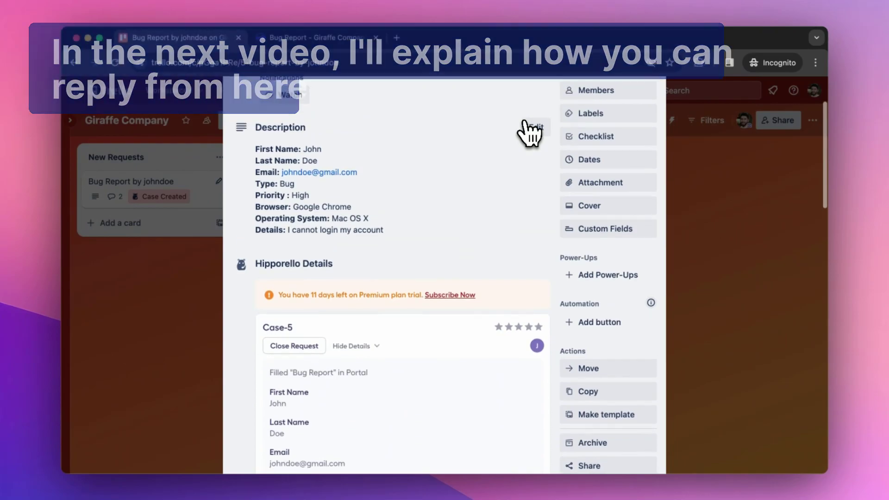